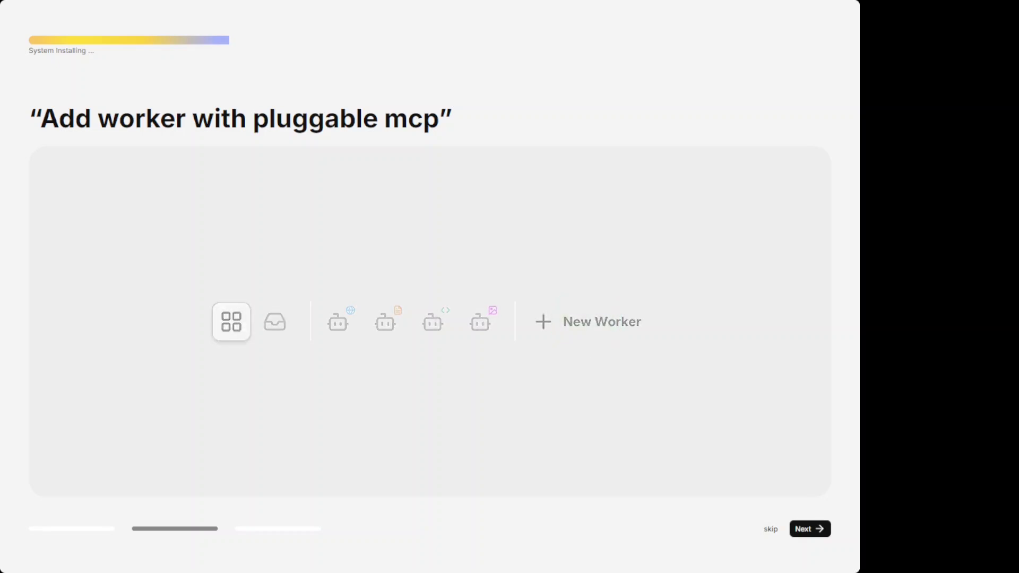
Step: Advance past the onboarding page on adding workers with pluggable MCP and open the required system setup
{"action": "left_click", "coordinate": [813, 534]}
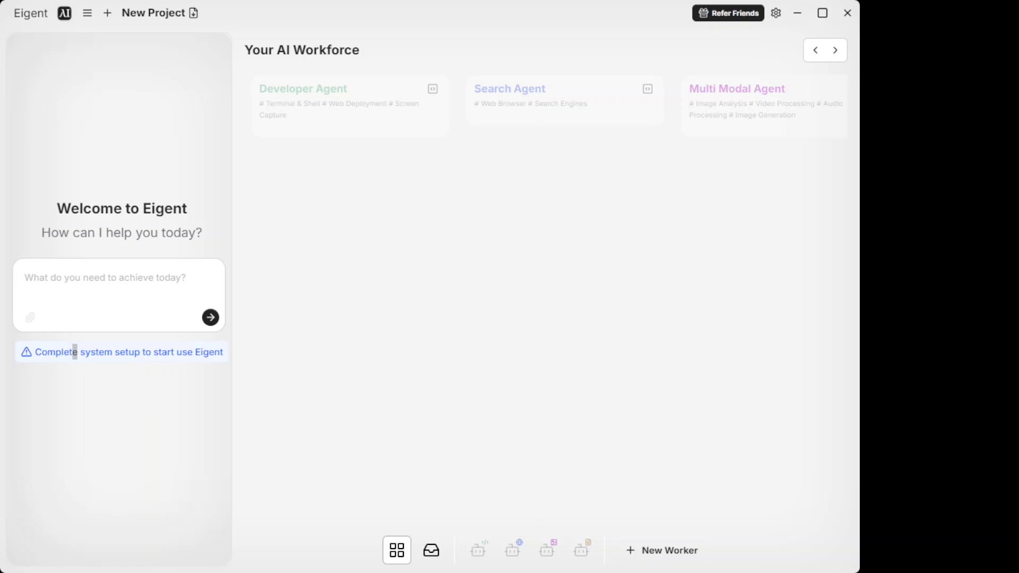
{"action": "left_click", "coordinate": [75, 352]}
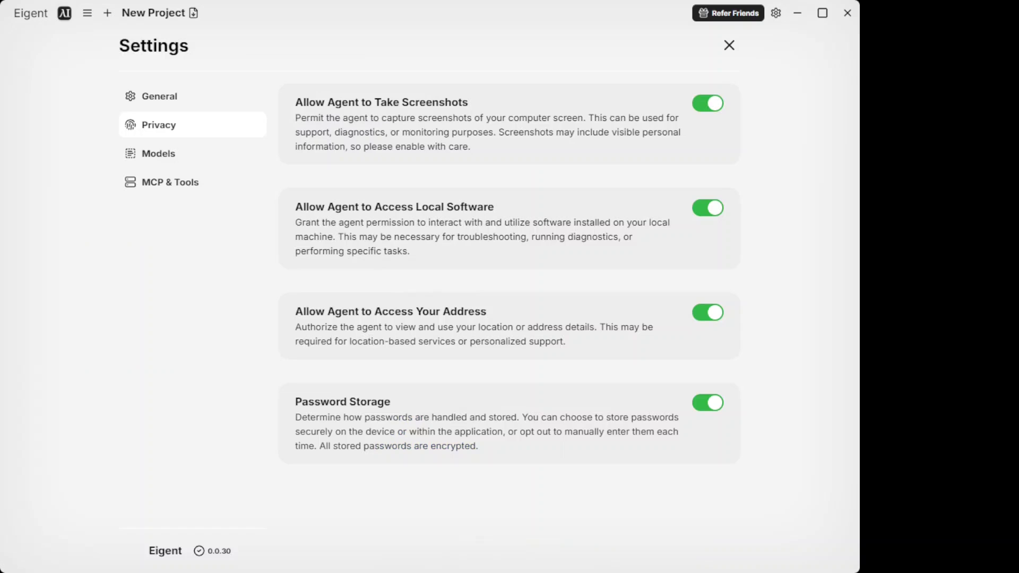
Step: Look through the model settings, from the cloud version and custom API providers to the local model configuration
{"action": "left_click", "coordinate": [172, 161]}
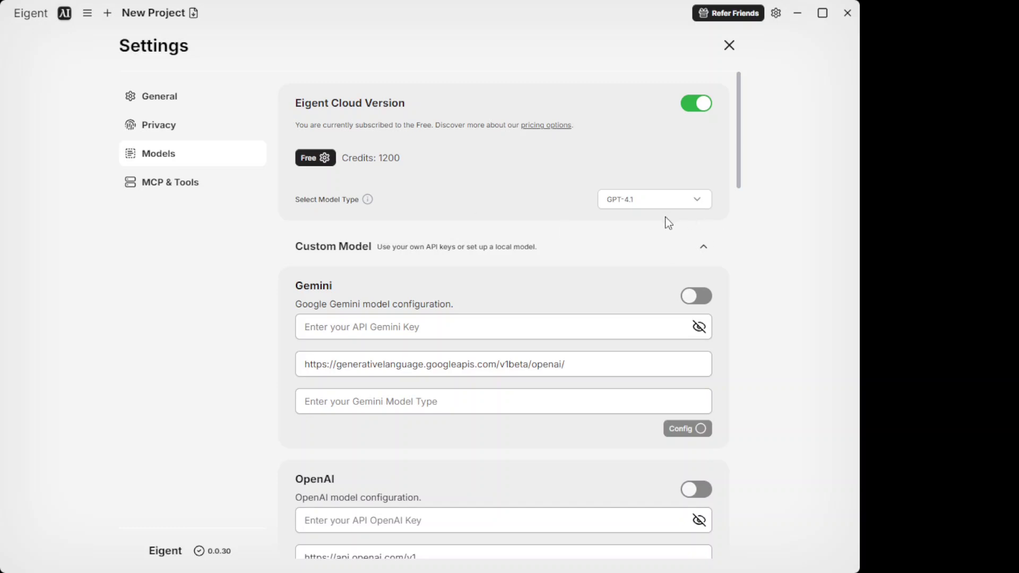
{"action": "scroll", "coordinate": [560, 281], "scroll_direction": "down", "scroll_amount": 3}
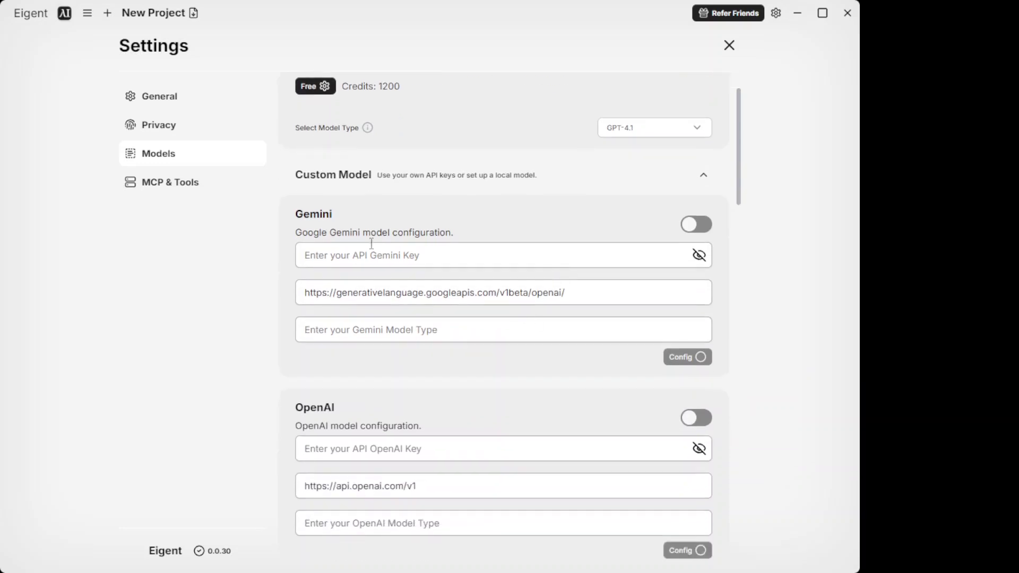
{"action": "scroll", "coordinate": [539, 310], "scroll_direction": "down", "scroll_amount": 15}
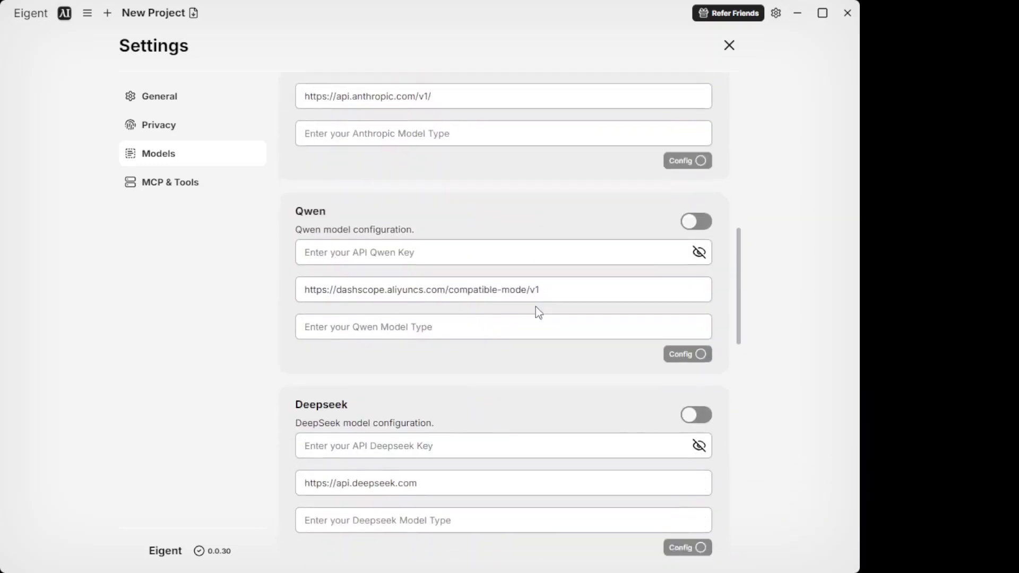
{"action": "scroll", "coordinate": [535, 307], "scroll_direction": "down", "scroll_amount": 12}
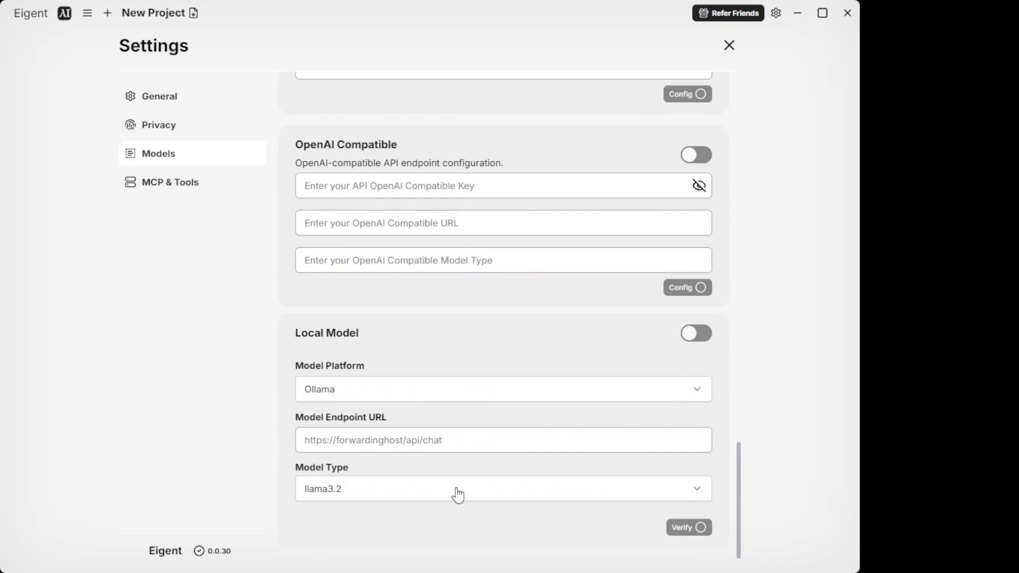
{"action": "scroll", "coordinate": [520, 443], "scroll_direction": "up", "scroll_amount": 6}
{"action": "scroll", "coordinate": [519, 443], "scroll_direction": "down", "scroll_amount": 5}
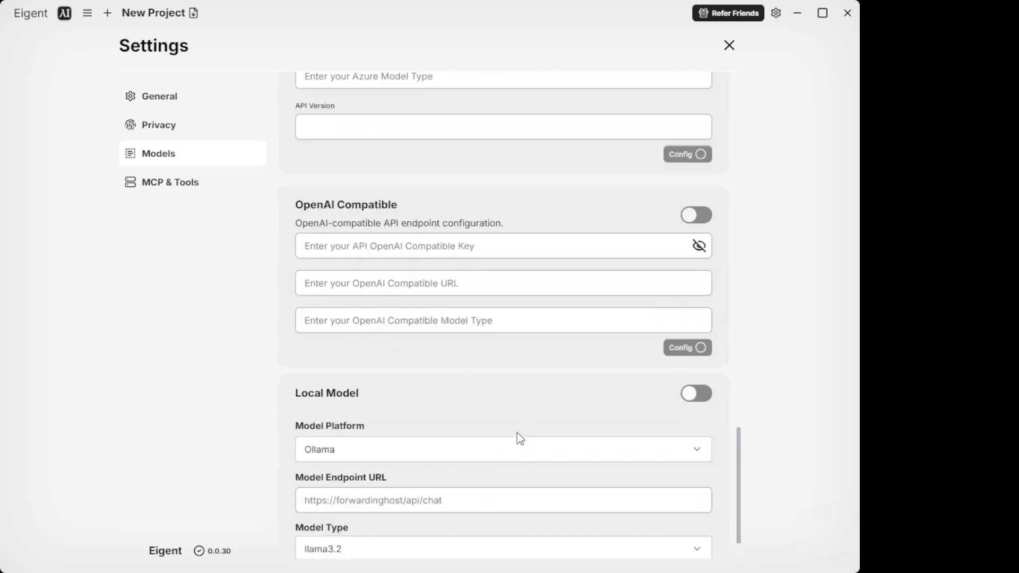
{"action": "scroll", "coordinate": [518, 436], "scroll_direction": "up", "scroll_amount": 10}
{"action": "scroll", "coordinate": [519, 435], "scroll_direction": "up", "scroll_amount": 10}
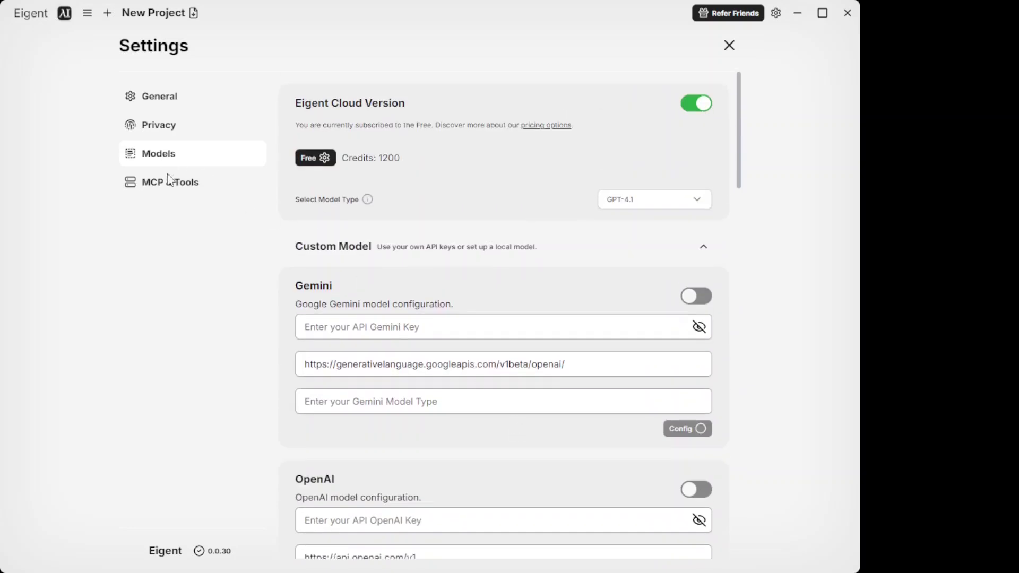
Step: Examine the tools and MCP servers available for installation, and close the settings
{"action": "left_click", "coordinate": [169, 187]}
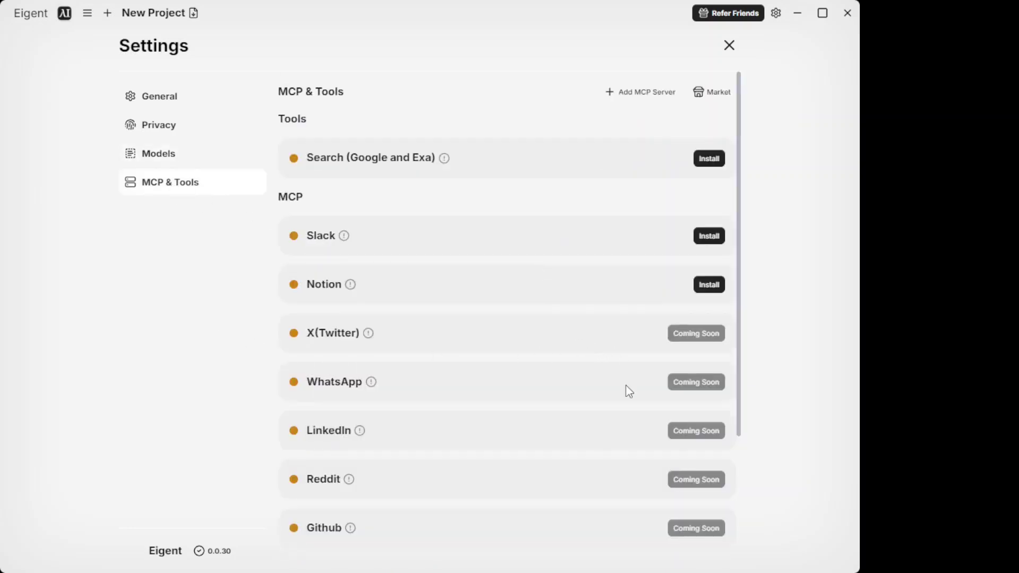
{"action": "scroll", "coordinate": [629, 391], "scroll_direction": "down", "scroll_amount": 3}
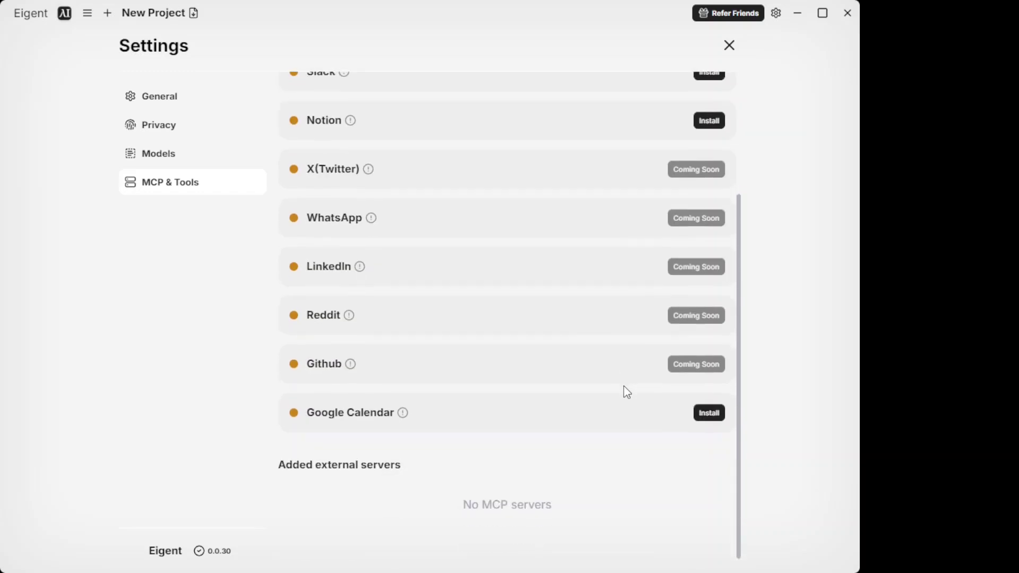
{"action": "scroll", "coordinate": [622, 388], "scroll_direction": "up", "scroll_amount": 3}
{"action": "scroll", "coordinate": [621, 387], "scroll_direction": "down", "scroll_amount": 3}
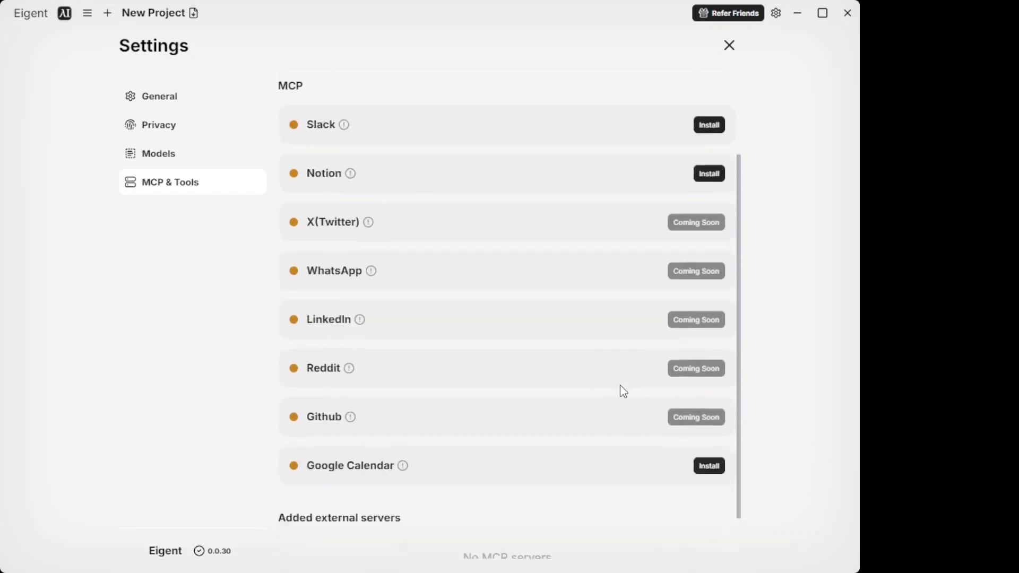
{"action": "scroll", "coordinate": [620, 386], "scroll_direction": "up", "scroll_amount": 3}
{"action": "scroll", "coordinate": [619, 389], "scroll_direction": "down", "scroll_amount": 3}
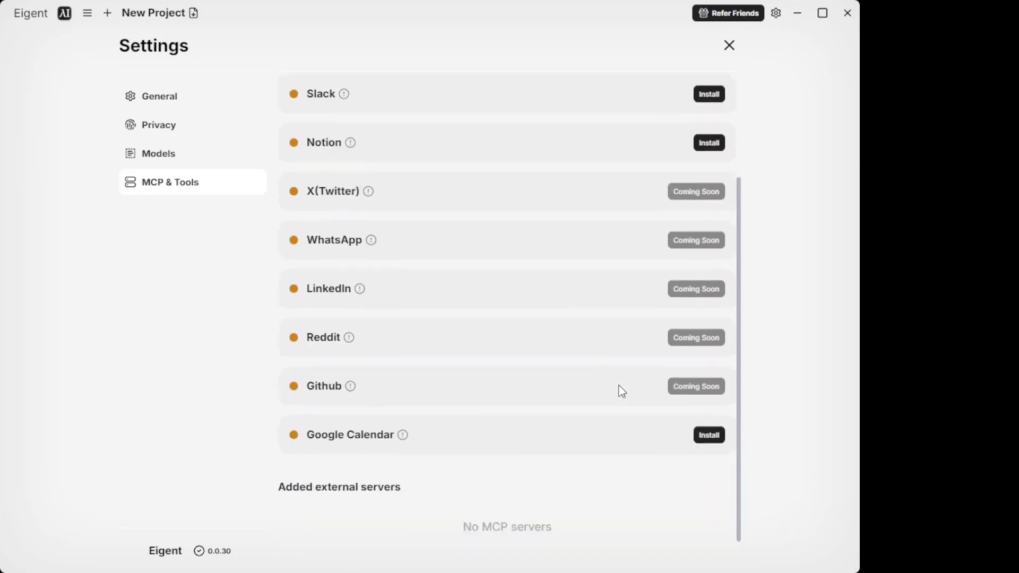
{"action": "scroll", "coordinate": [536, 460], "scroll_direction": "up", "scroll_amount": 3}
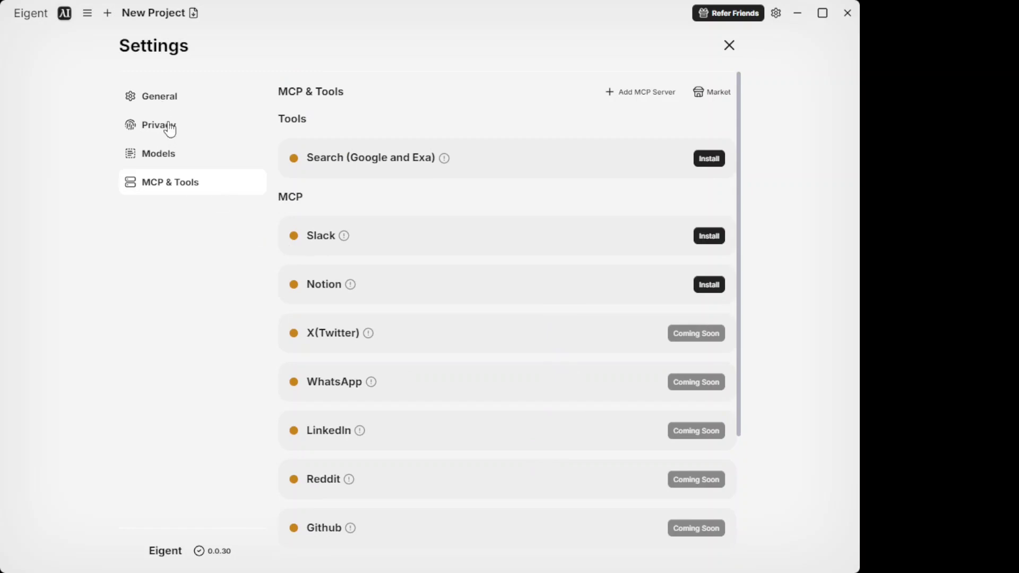
{"action": "scroll", "coordinate": [478, 382], "scroll_direction": "down", "scroll_amount": 3}
{"action": "scroll", "coordinate": [485, 388], "scroll_direction": "up", "scroll_amount": 2}
{"action": "key", "text": "Escape"}
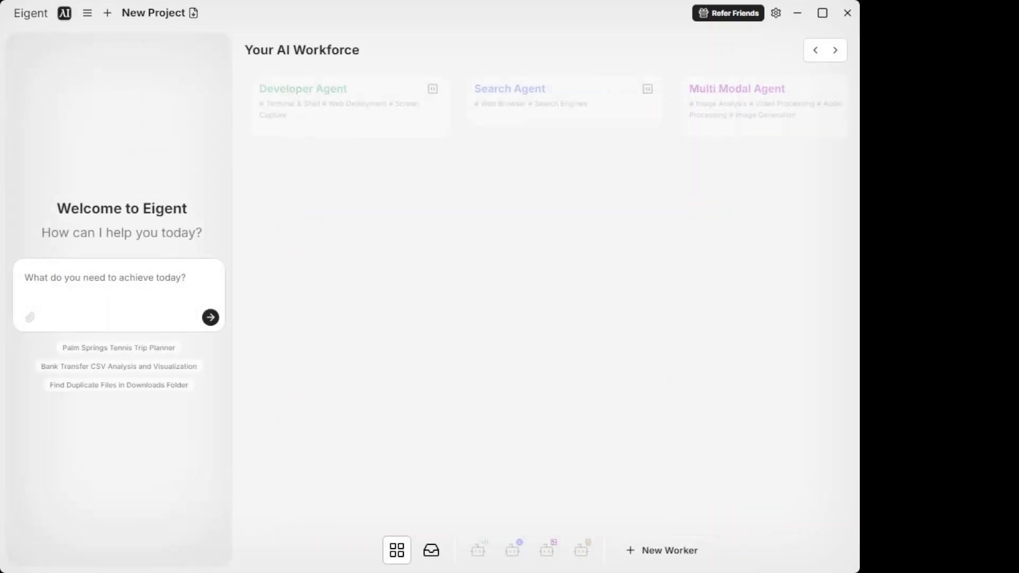
Step: Submit the prompt for a 3-stop Sydney crawl (cocktail bar, club, late-night spot) and a Sydney_Night_Destroyer.html page on the desktop
{"action": "left_click", "coordinate": [78, 284]}
{"action": "key", "text": "ctrl+v"}
{"action": "scroll", "coordinate": [111, 276], "scroll_direction": "up", "scroll_amount": 6}
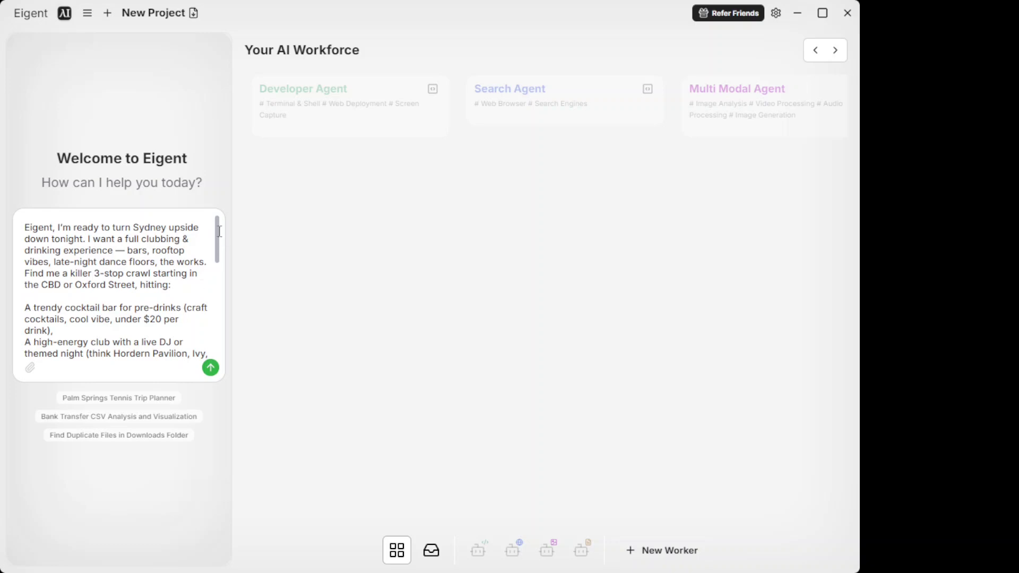
{"action": "left_click_drag", "start_coordinate": [218, 231], "coordinate": [220, 315]}
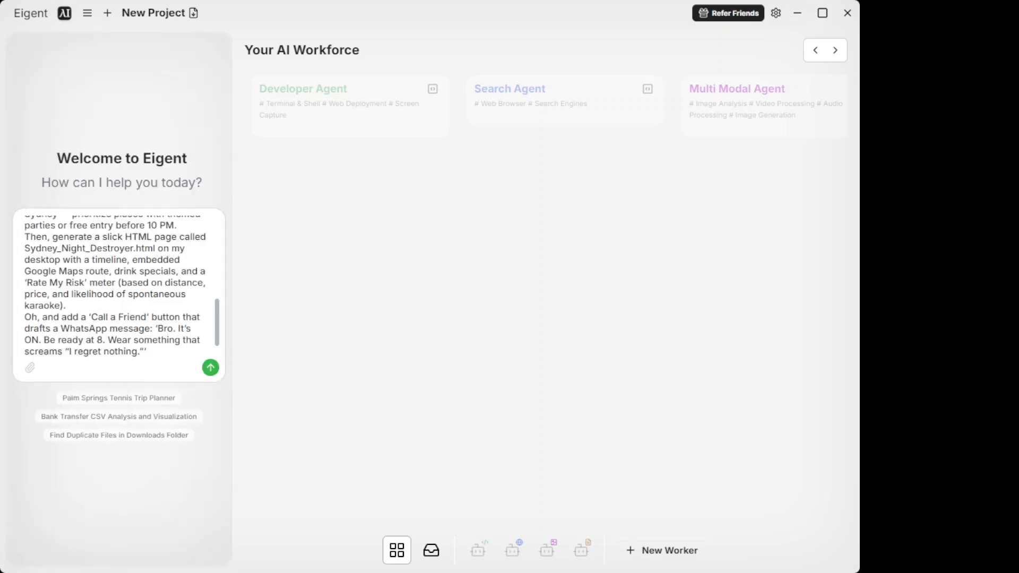
{"action": "left_click", "coordinate": [210, 368]}
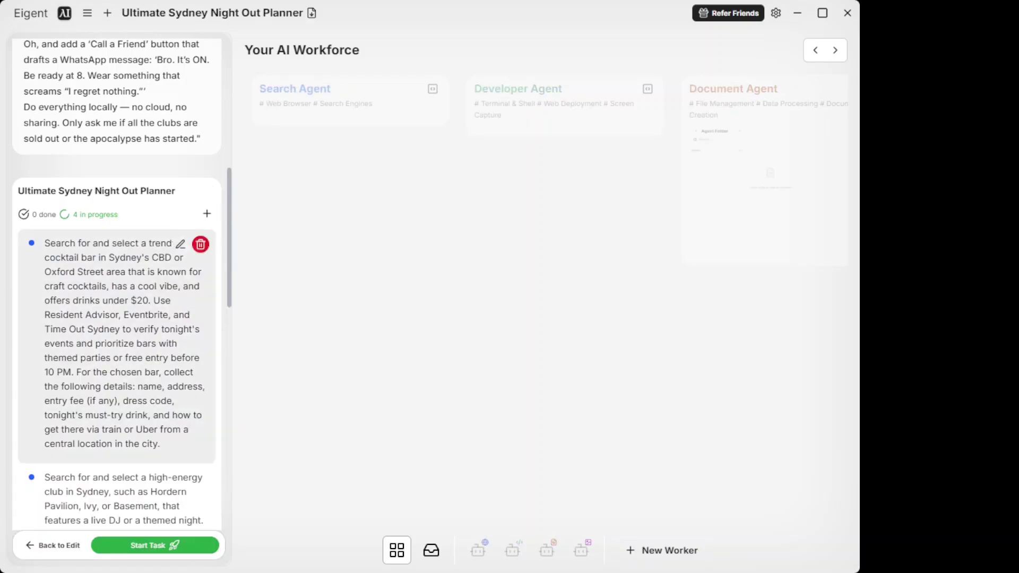
Step: Review the planned subtasks from the cocktail bar search to the HTML page, and start the task
{"action": "scroll", "coordinate": [117, 318], "scroll_direction": "down", "scroll_amount": 2}
{"action": "scroll", "coordinate": [117, 319], "scroll_direction": "down", "scroll_amount": 2}
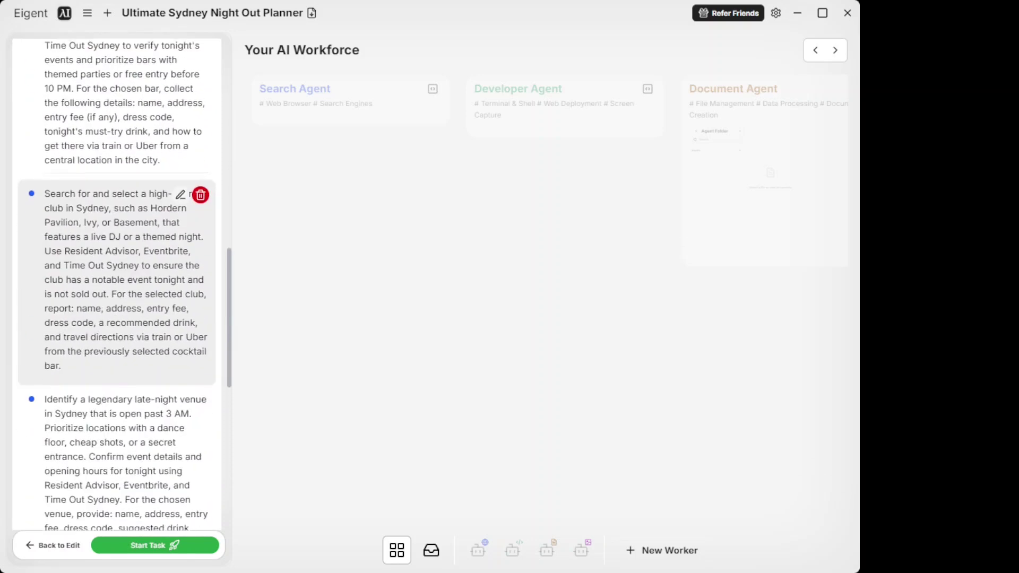
{"action": "scroll", "coordinate": [117, 319], "scroll_direction": "down", "scroll_amount": 1}
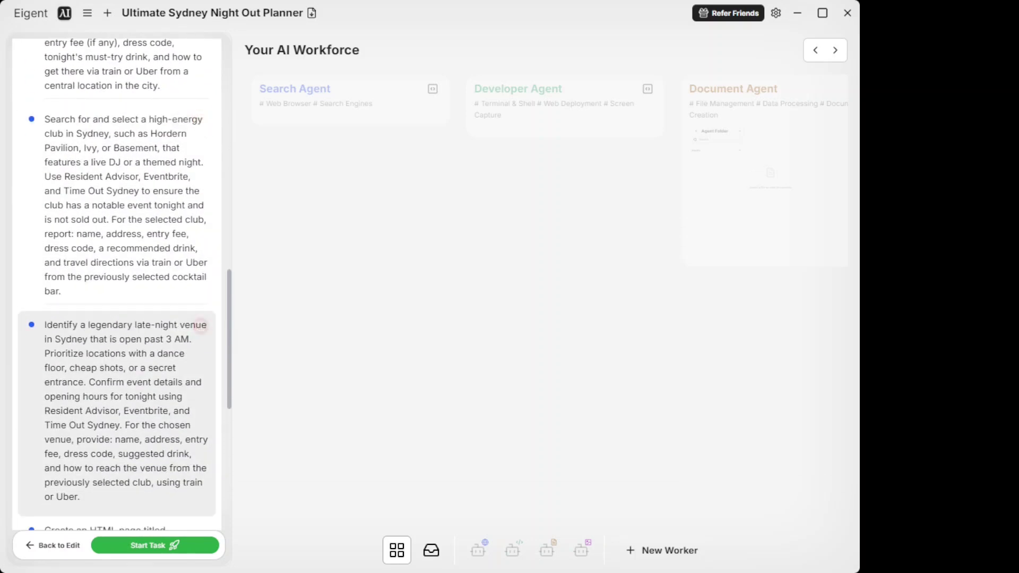
{"action": "scroll", "coordinate": [116, 318], "scroll_direction": "down", "scroll_amount": 5}
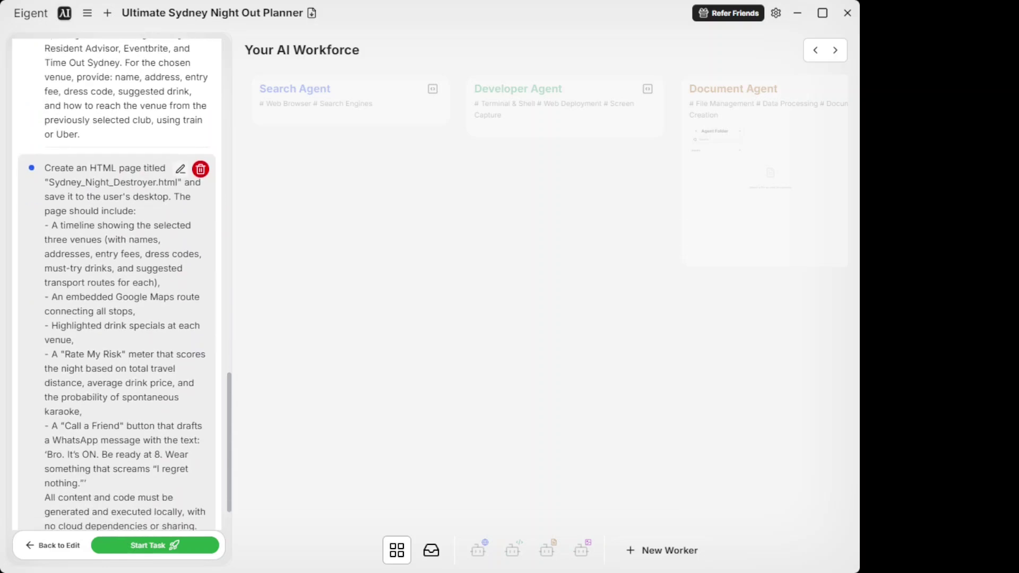
{"action": "scroll", "coordinate": [117, 318], "scroll_direction": "down", "scroll_amount": 1}
{"action": "scroll", "coordinate": [117, 398], "scroll_direction": "up", "scroll_amount": 8}
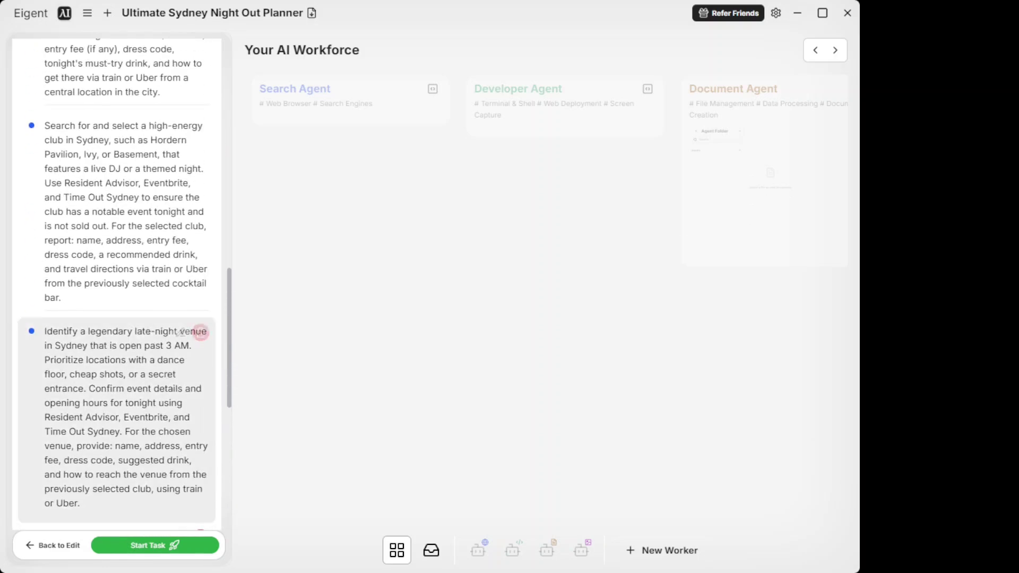
{"action": "scroll", "coordinate": [117, 398], "scroll_direction": "up", "scroll_amount": 3}
{"action": "scroll", "coordinate": [117, 398], "scroll_direction": "down", "scroll_amount": 10}
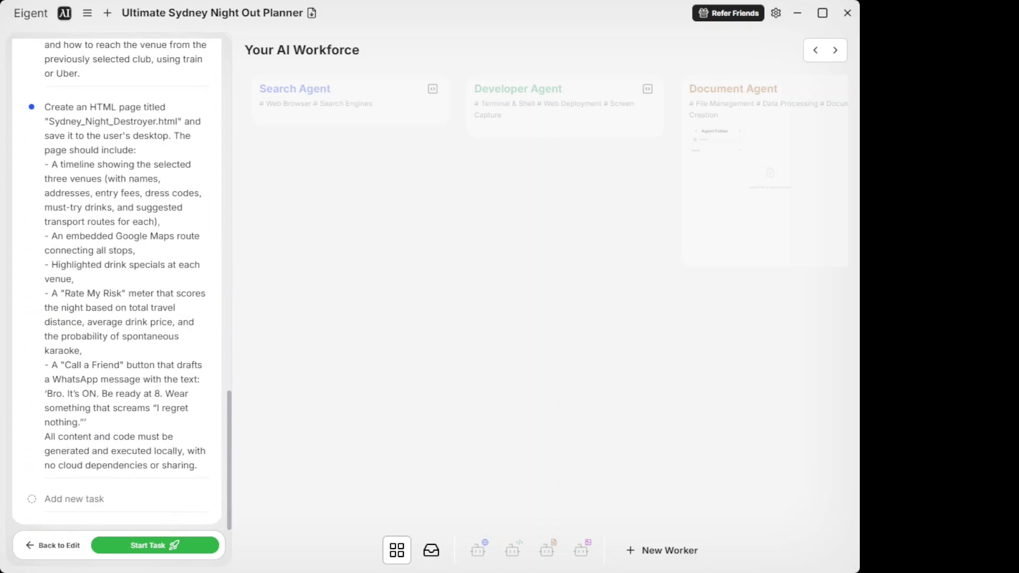
{"action": "left_click", "coordinate": [150, 549]}
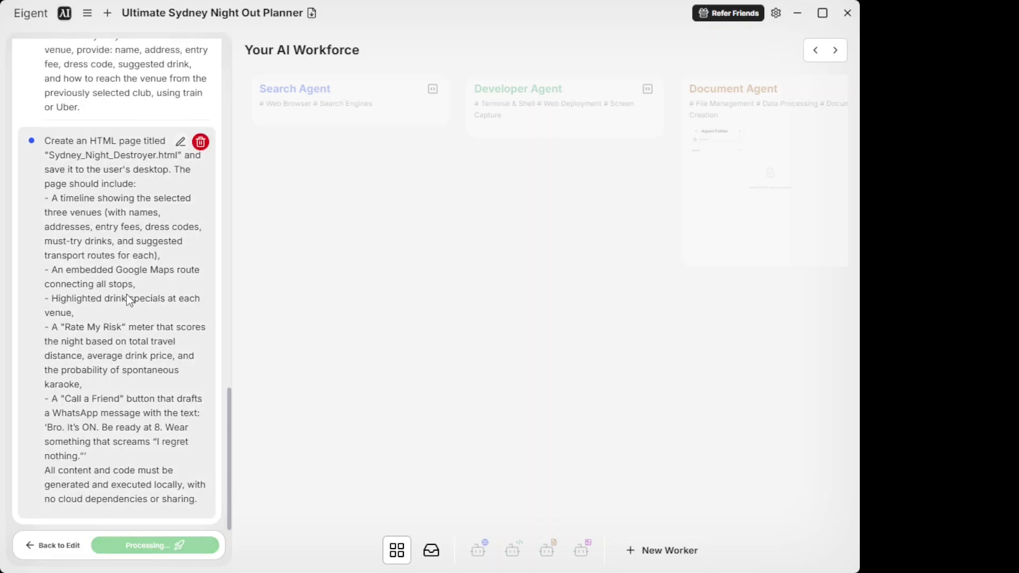
Step: Reread the original Sydney night-out request above the task breakdown
{"action": "scroll", "coordinate": [151, 310], "scroll_direction": "up", "scroll_amount": 5}
{"action": "scroll", "coordinate": [151, 310], "scroll_direction": "up", "scroll_amount": 10}
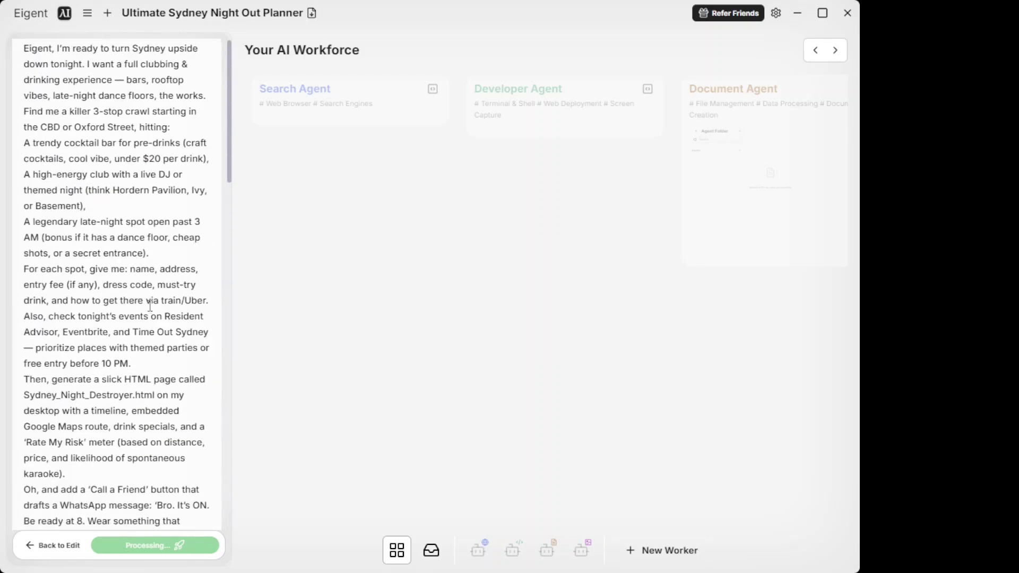
{"action": "scroll", "coordinate": [150, 303], "scroll_direction": "down", "scroll_amount": 7}
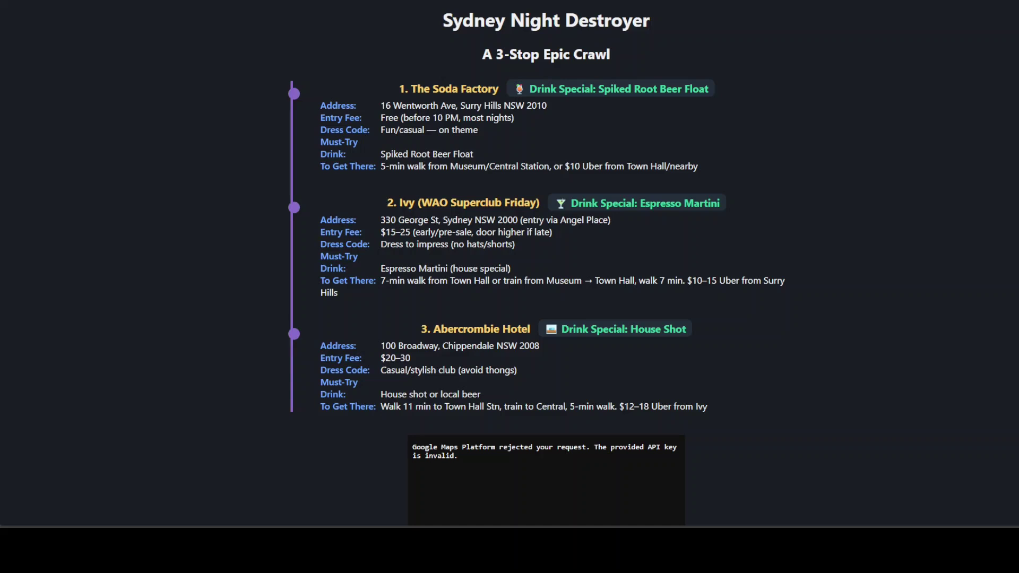
Step: Examine the generated Sydney Night Destroyer page: the venue timeline, map area, Rate My Risk meter and Call a Friend button
{"action": "scroll", "coordinate": [536, 266], "scroll_direction": "down", "scroll_amount": 1}
{"action": "scroll", "coordinate": [536, 266], "scroll_direction": "up", "scroll_amount": 1}
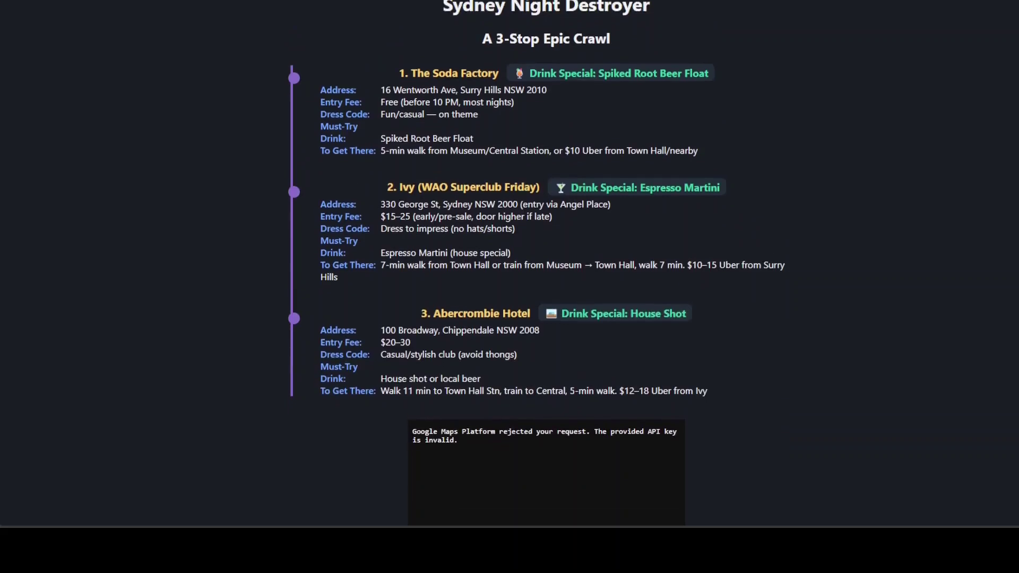
{"action": "scroll", "coordinate": [536, 266], "scroll_direction": "down", "scroll_amount": 3}
{"action": "scroll", "coordinate": [536, 265], "scroll_direction": "down", "scroll_amount": 3}
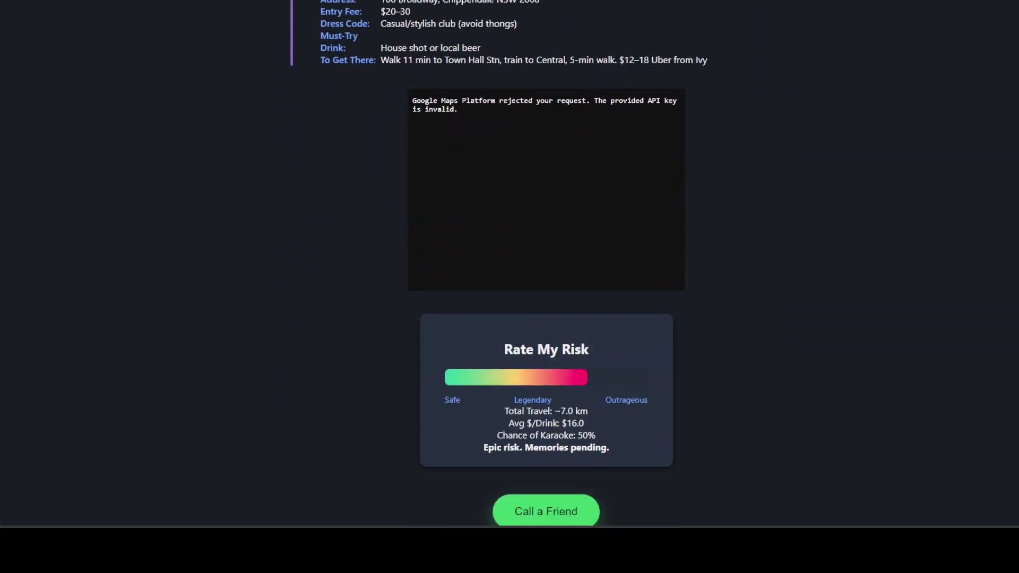
{"action": "scroll", "coordinate": [536, 266], "scroll_direction": "up", "scroll_amount": 2}
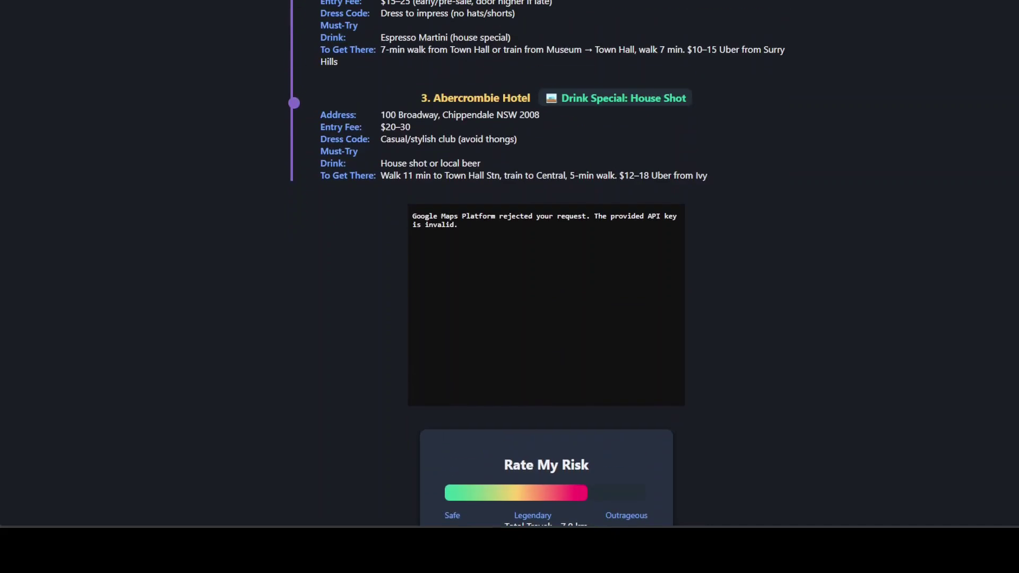
{"action": "scroll", "coordinate": [536, 265], "scroll_direction": "down", "scroll_amount": 2}
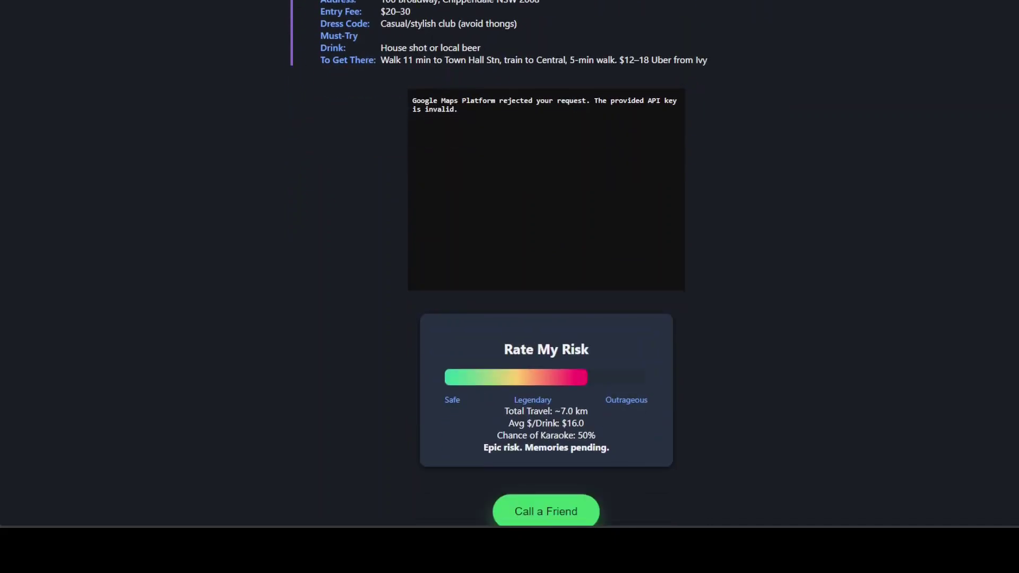
{"action": "scroll", "coordinate": [536, 265], "scroll_direction": "down", "scroll_amount": 1}
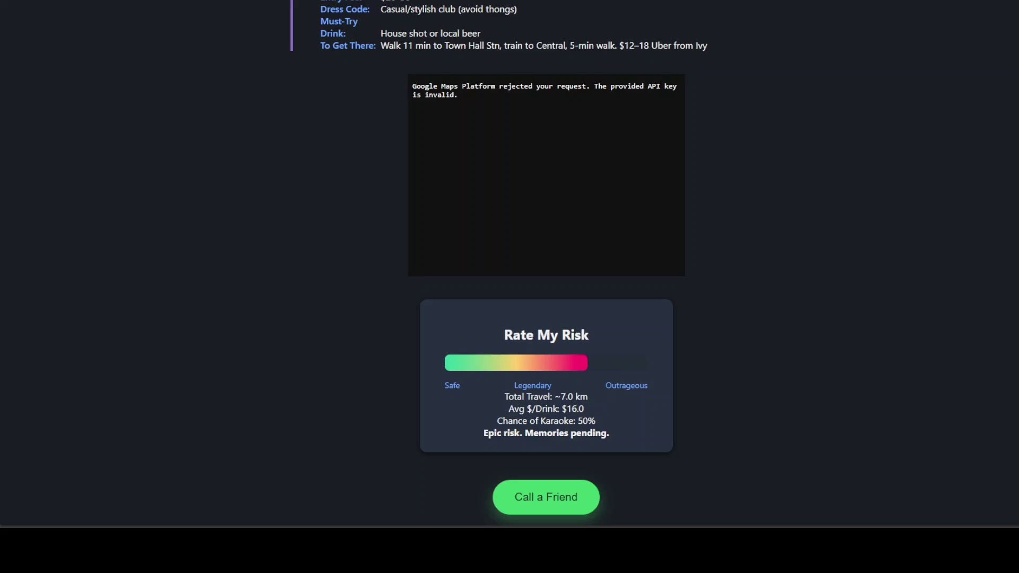
{"action": "scroll", "coordinate": [510, 266], "scroll_direction": "up", "scroll_amount": 7}
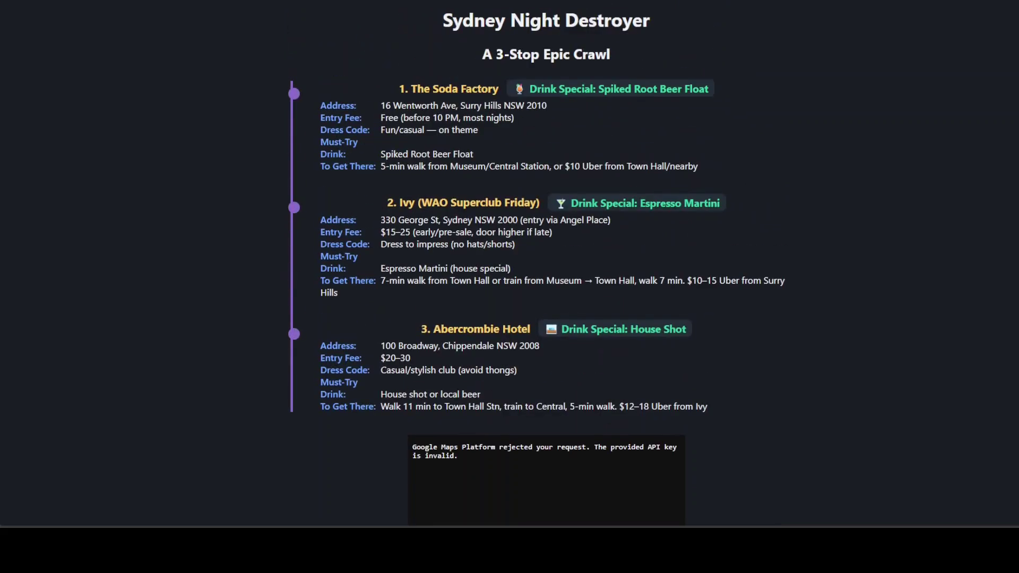